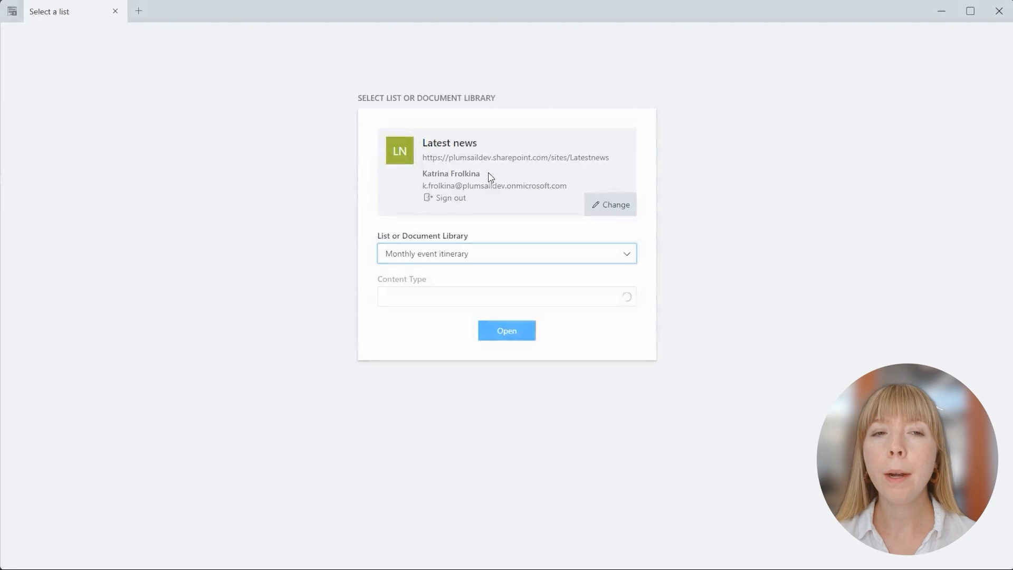
- Open the Monthly event itinerary list's form in the designer and export the form to a file
{"action": "left_click", "coordinate": [527, 332]}
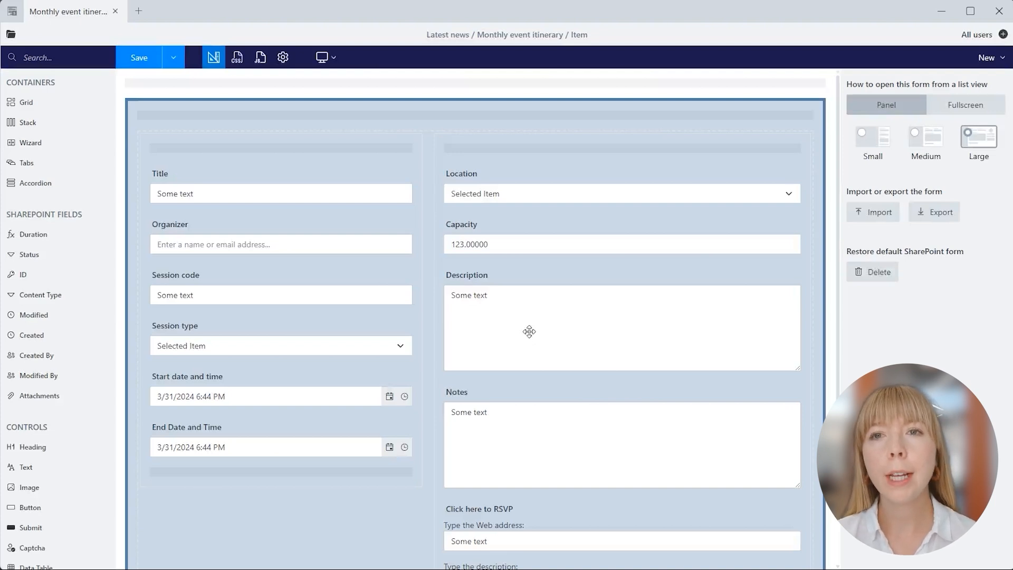
{"action": "left_click", "coordinate": [926, 222]}
{"action": "left_click", "coordinate": [980, 39]}
- Make the form's fields read-only, from Title through Click here to RSVP
{"action": "left_click", "coordinate": [391, 170]}
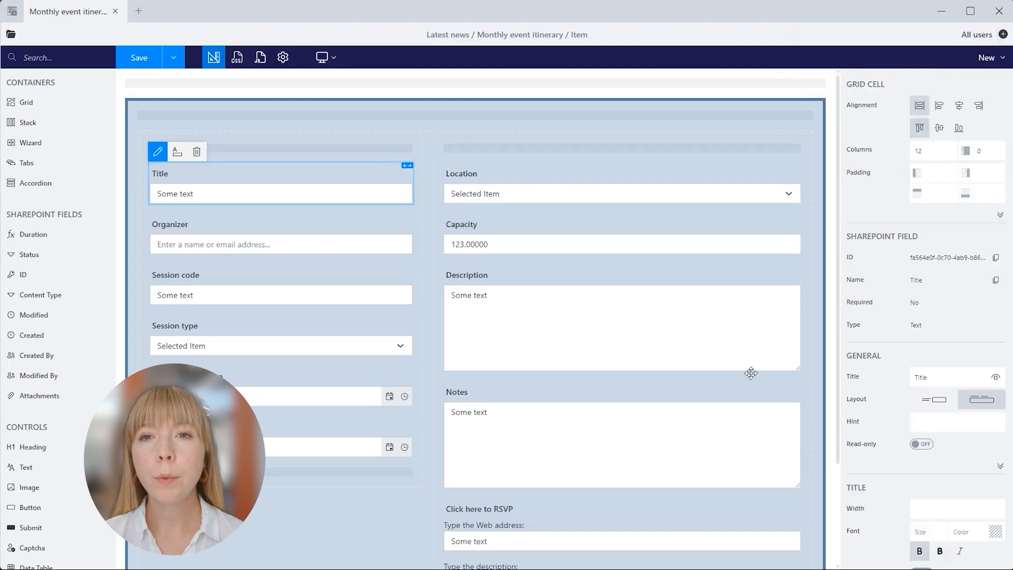
{"action": "left_click", "coordinate": [917, 445]}
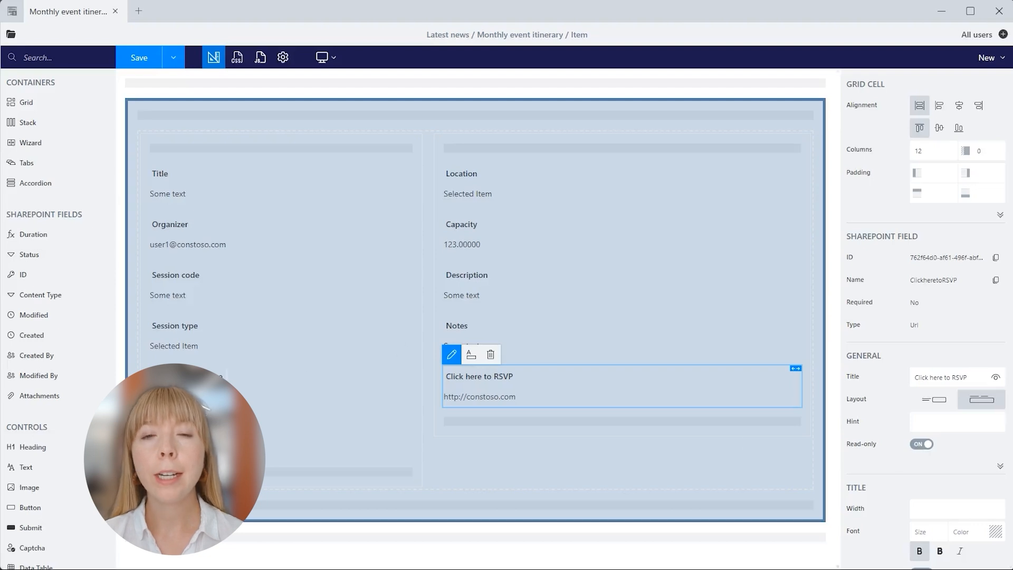
- Add an italic text above the fields telling attendees to click RSVP, email the organizer with questions and include the session code in the subject
{"action": "left_click_drag", "start_coordinate": [31, 468], "coordinate": [183, 114]}
{"action": "left_click", "coordinate": [194, 138]}
{"action": "left_click", "coordinate": [145, 119]}
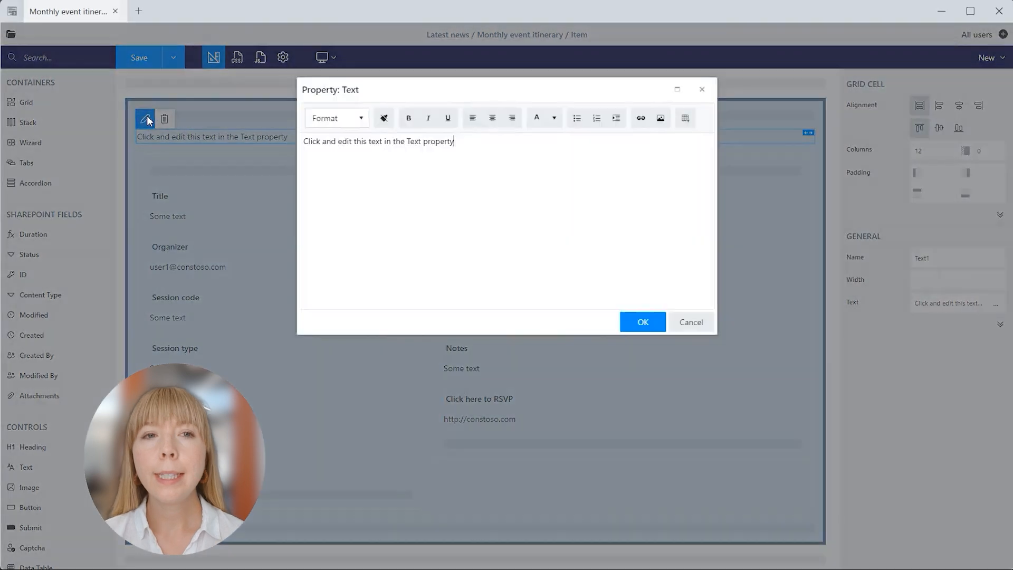
{"action": "key", "text": "ctrl+a"}
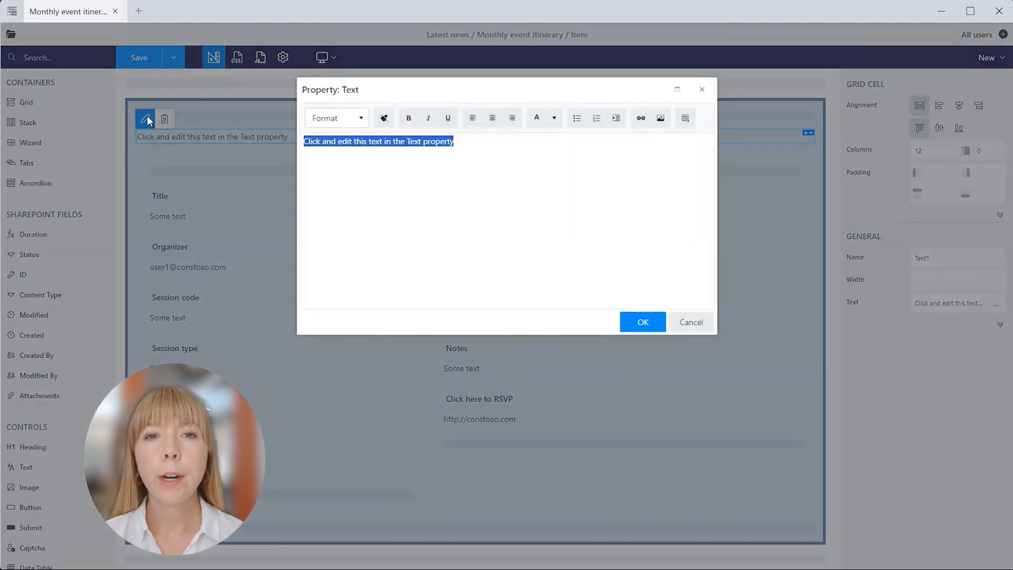
{"action": "type", "text": "For any inquiries or to confirm your attendance, please click RSVP. If you have any questions, please email the organizer. Make sure to include the session code in the subject of your message for swift assistance."}
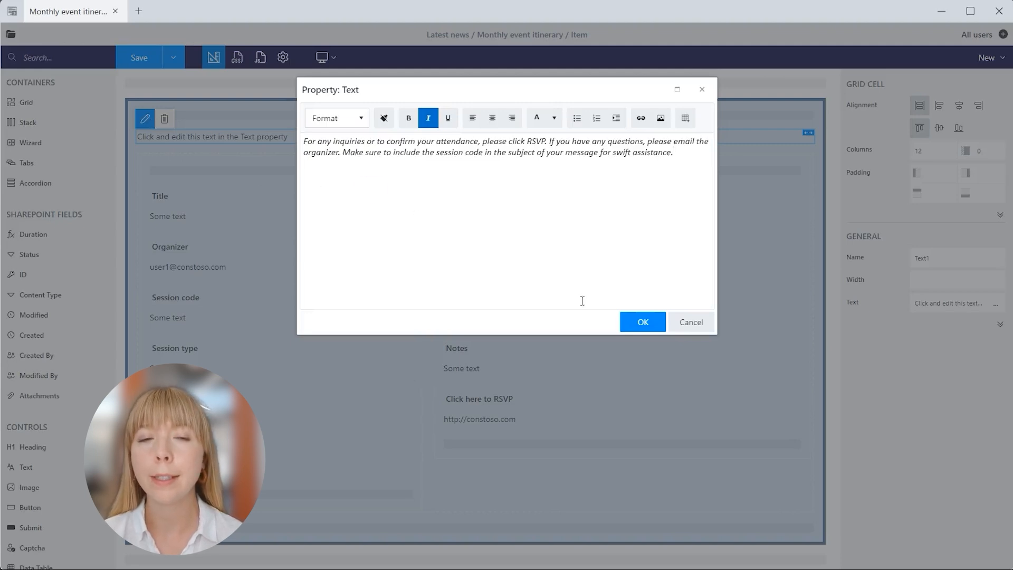
{"action": "left_click", "coordinate": [631, 321]}
- Save the read-only form as the New, Edit and Display forms
{"action": "left_click", "coordinate": [174, 59]}
{"action": "left_click", "coordinate": [141, 97]}
{"action": "left_click", "coordinate": [147, 115]}
{"action": "left_click", "coordinate": [139, 61]}
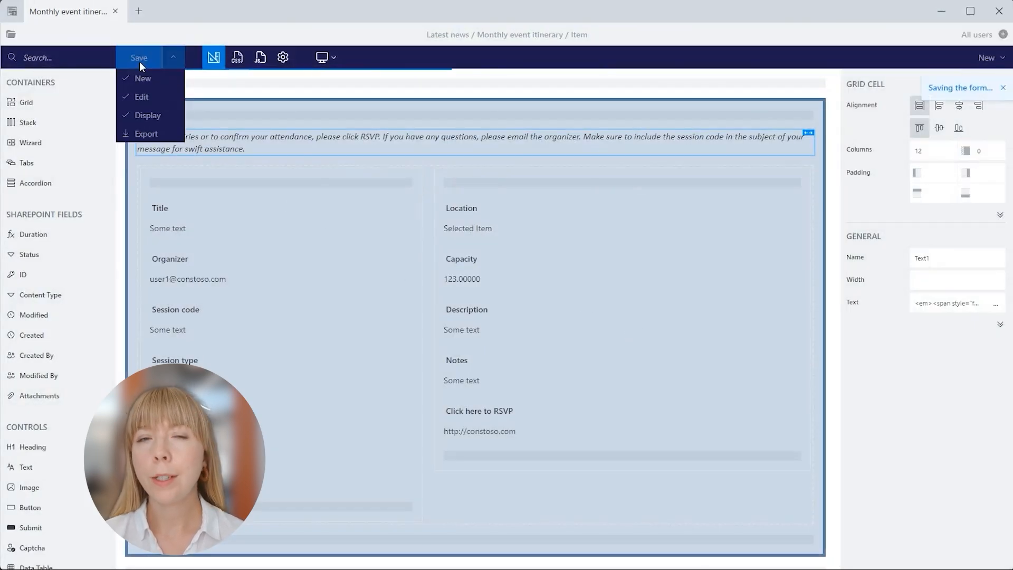
{"action": "left_click", "coordinate": [171, 59]}
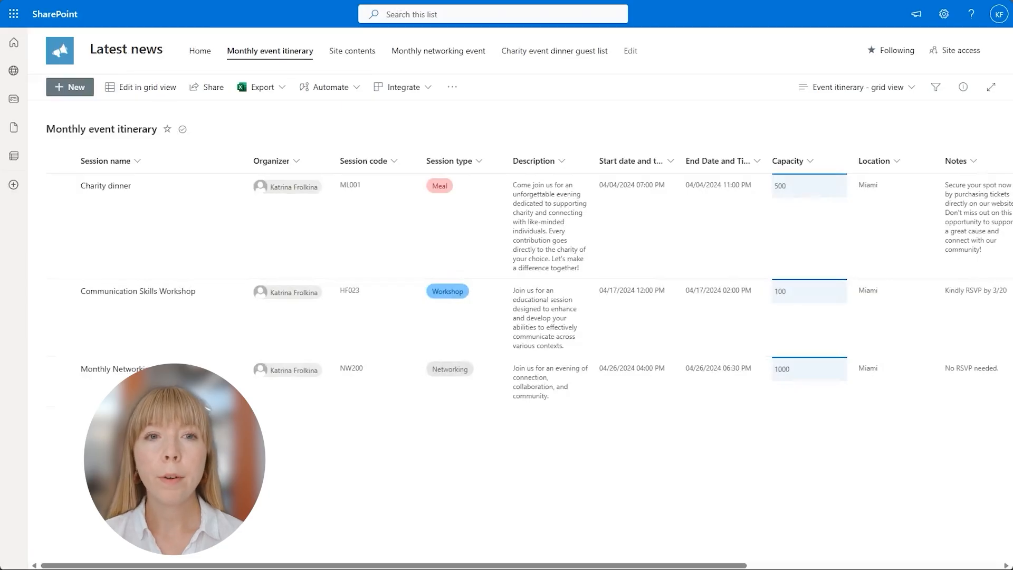
- Switch to the SharePoint list, reload it, and check the Charity dinner item's display and edit forms before closing it
{"action": "key", "text": "F5"}
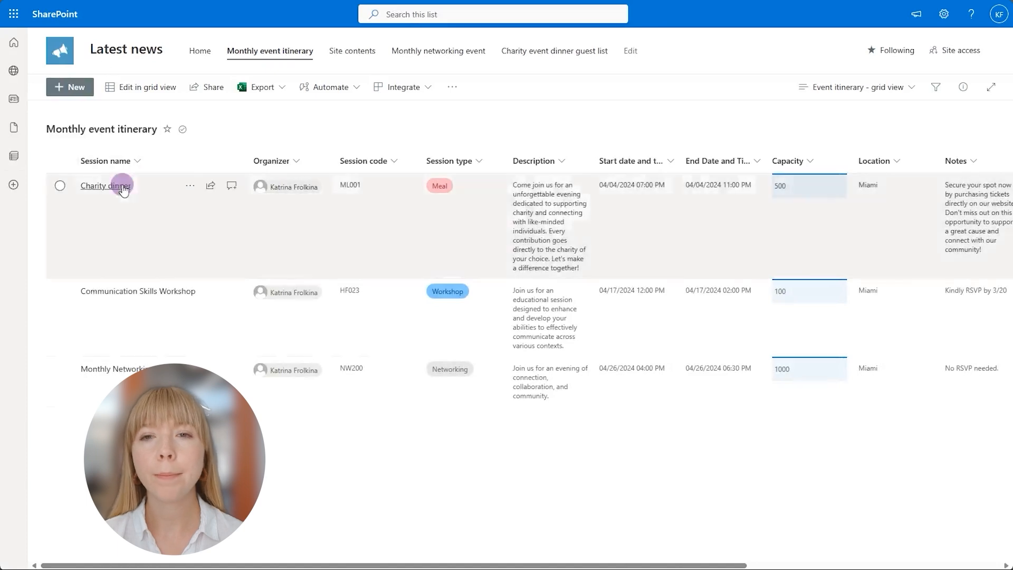
{"action": "left_click", "coordinate": [123, 188]}
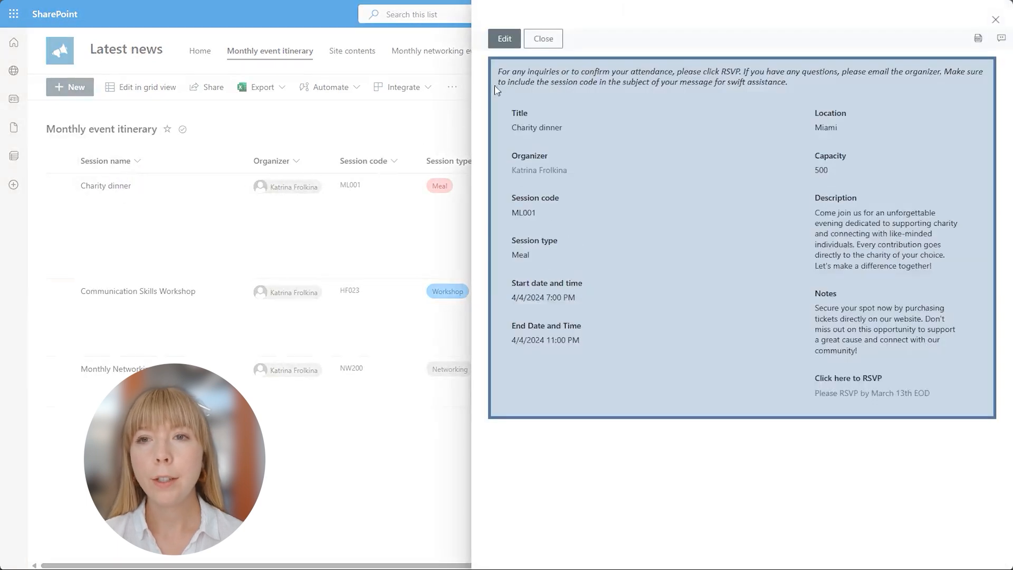
{"action": "left_click", "coordinate": [504, 38]}
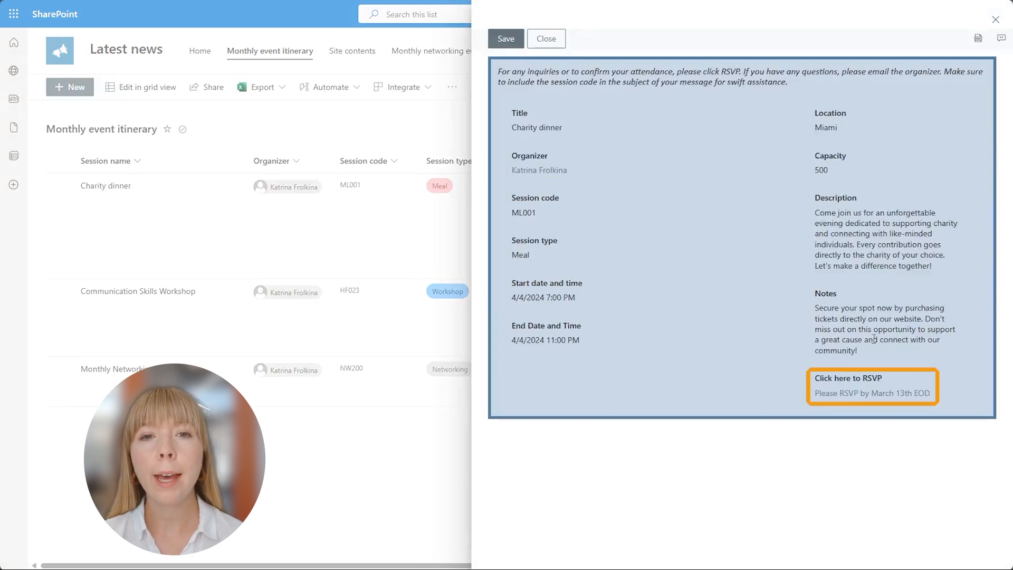
{"action": "left_click", "coordinate": [546, 39]}
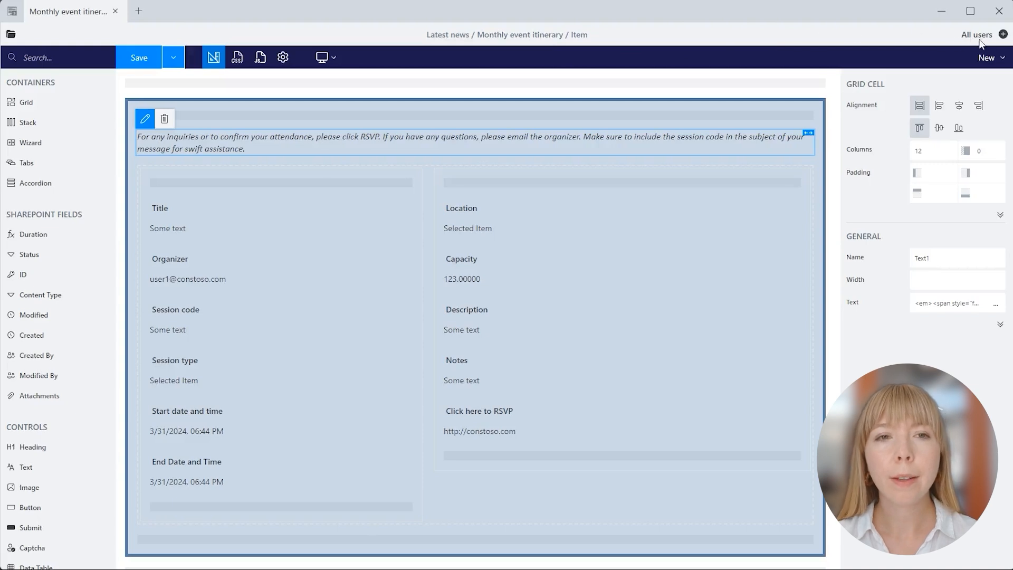
- Back in the form designer, create and save a form set named Event Organizer Form for the SharePoint group Latest news Owners
{"action": "left_click", "coordinate": [1001, 36]}
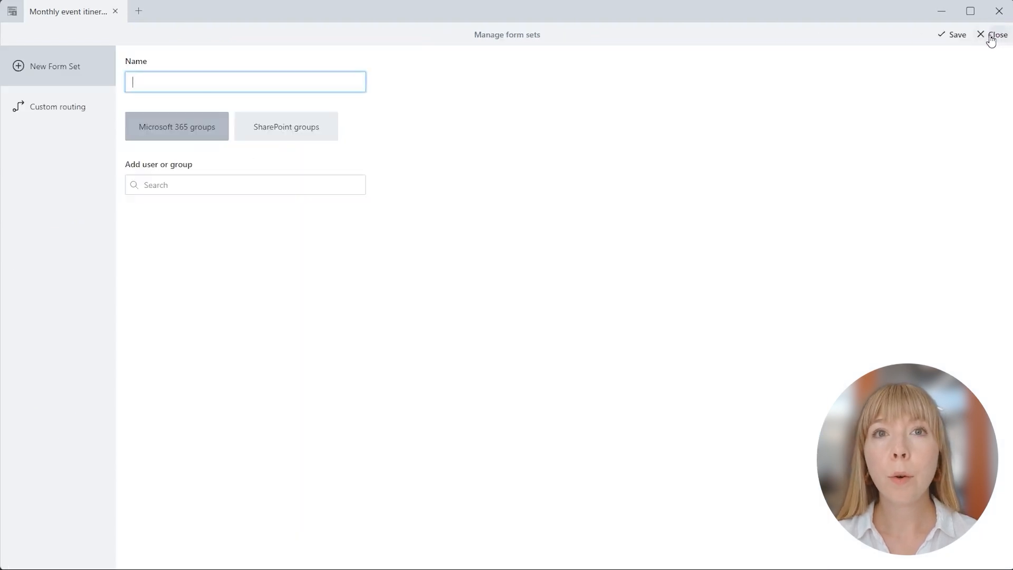
{"action": "left_click", "coordinate": [336, 130]}
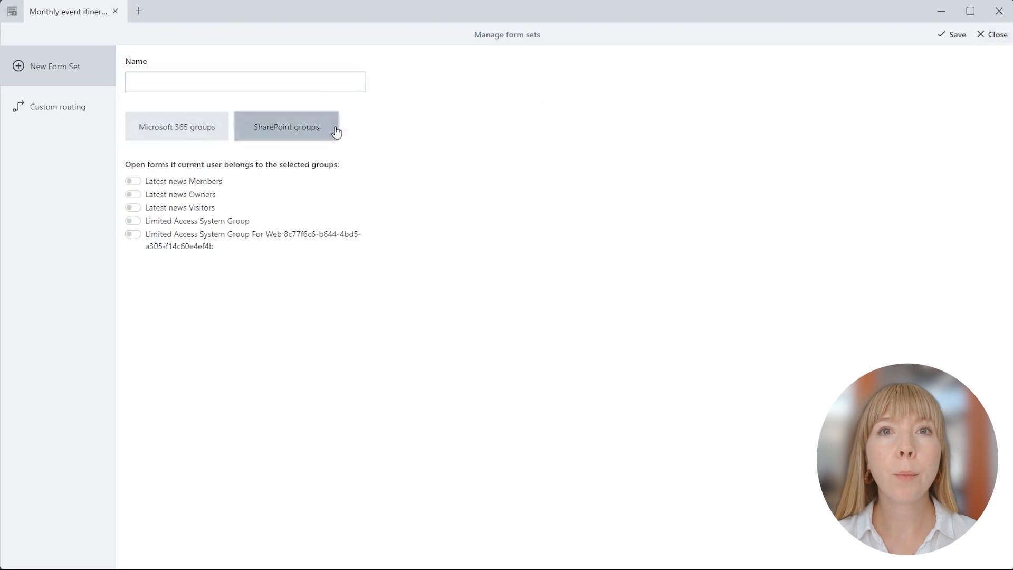
{"action": "left_click", "coordinate": [305, 83]}
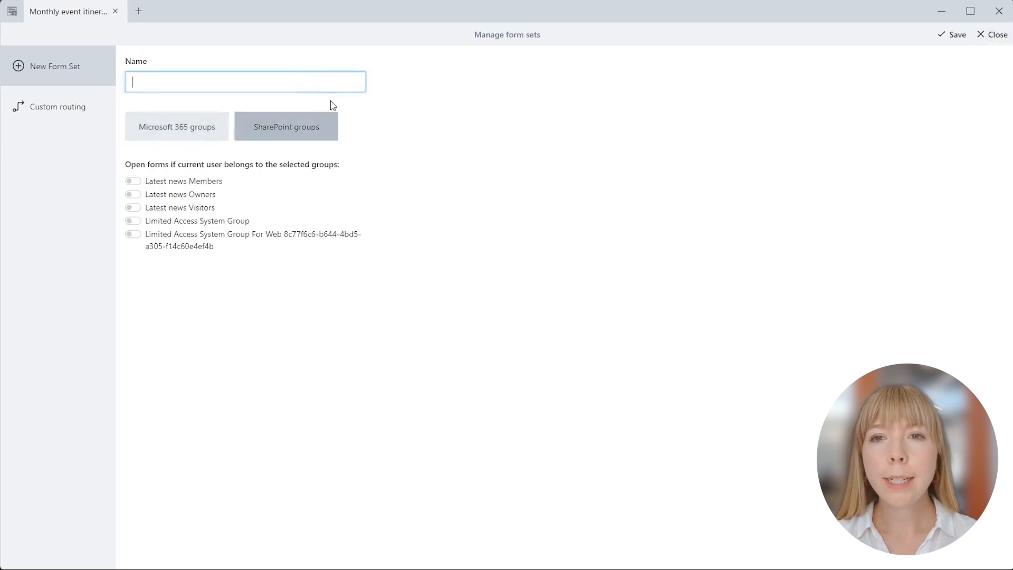
{"action": "type", "text": "Event "}
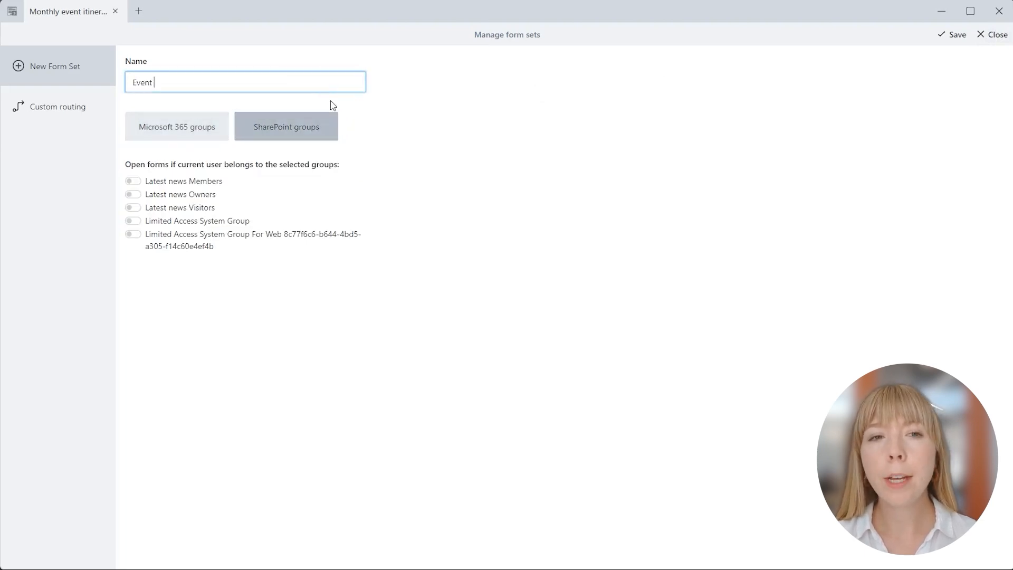
{"action": "type", "text": "Organizer Form"}
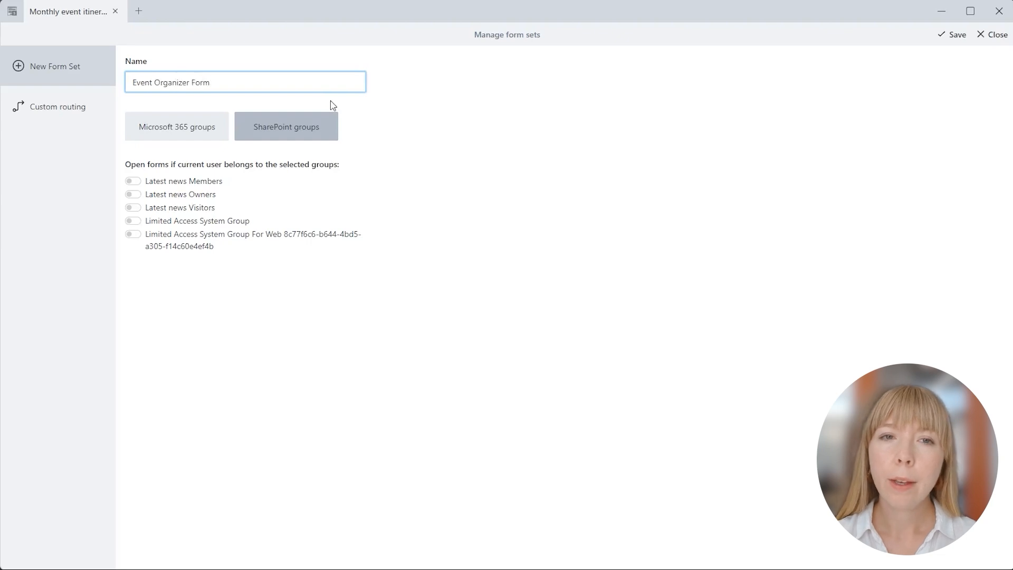
{"action": "left_click", "coordinate": [133, 194]}
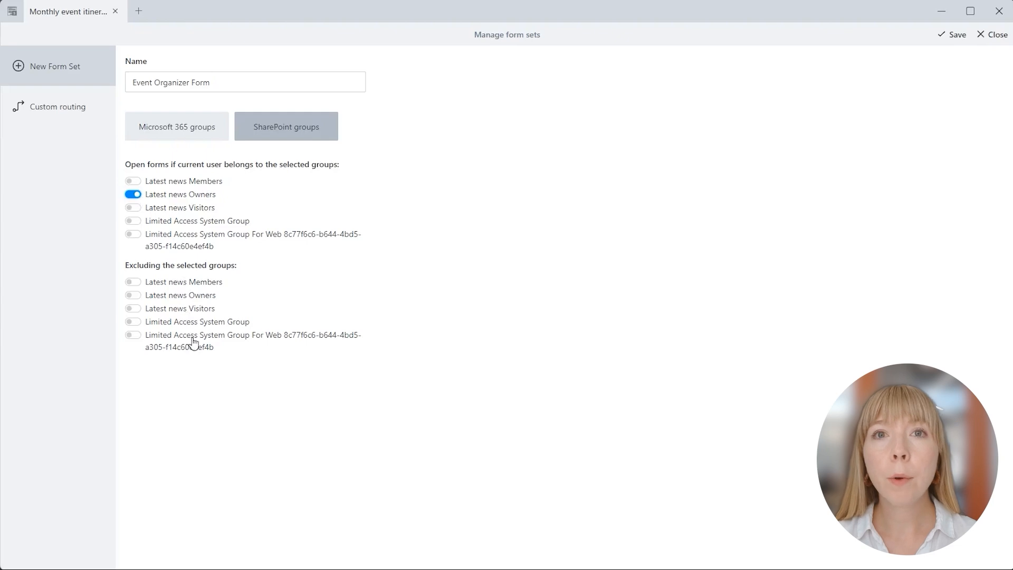
{"action": "left_click", "coordinate": [949, 39]}
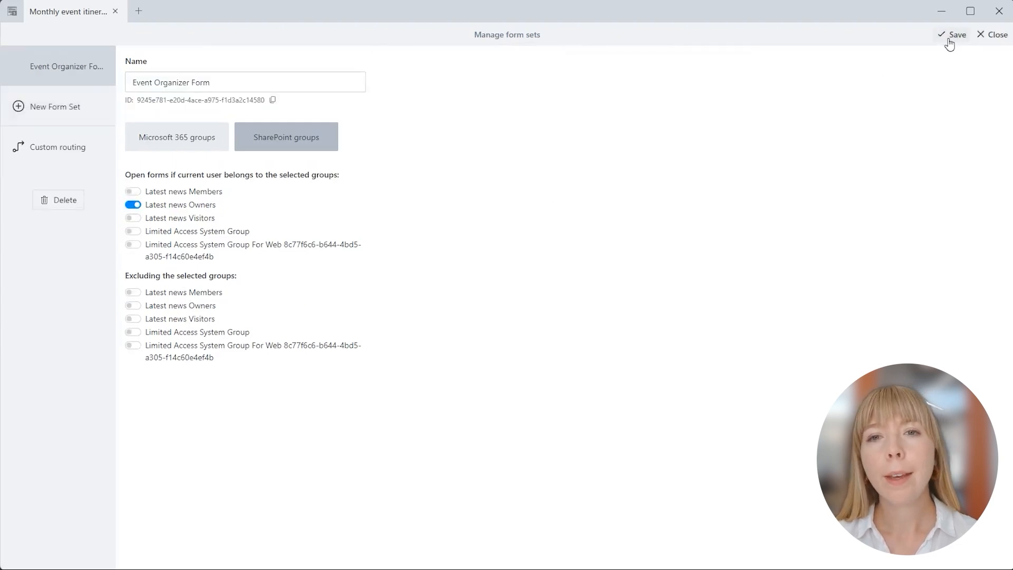
{"action": "left_click", "coordinate": [981, 38]}
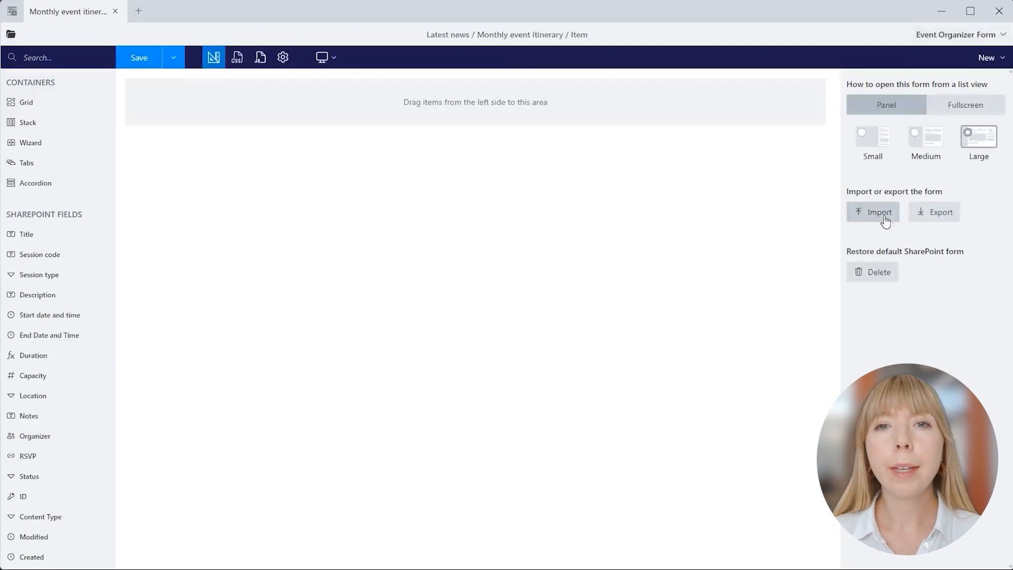
- Import the Item (New) JSON file into the empty Event Organizer Form
{"action": "left_click", "coordinate": [886, 220]}
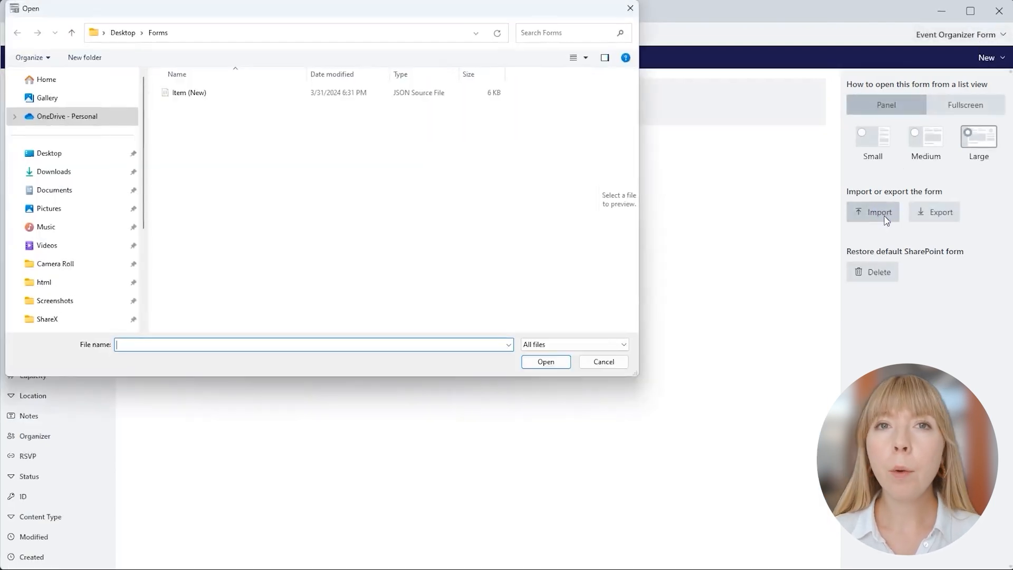
{"action": "left_click", "coordinate": [214, 94]}
{"action": "left_click", "coordinate": [546, 362]}
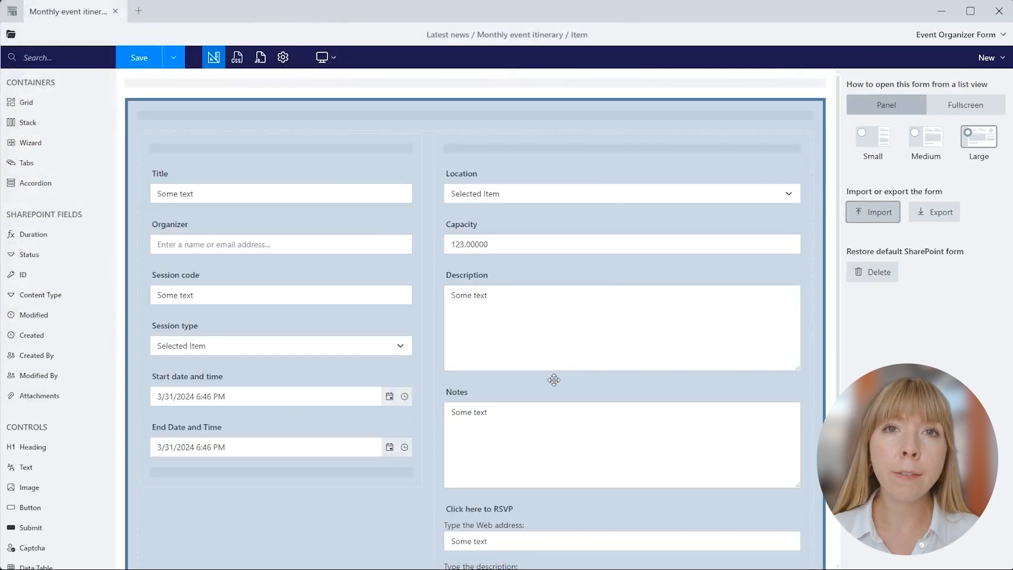
- Add an italic text above the fields: "When creating a new event don't forget to add the following:", with bullets Session code and RSVP link
{"action": "left_click_drag", "start_coordinate": [27, 467], "coordinate": [165, 113]}
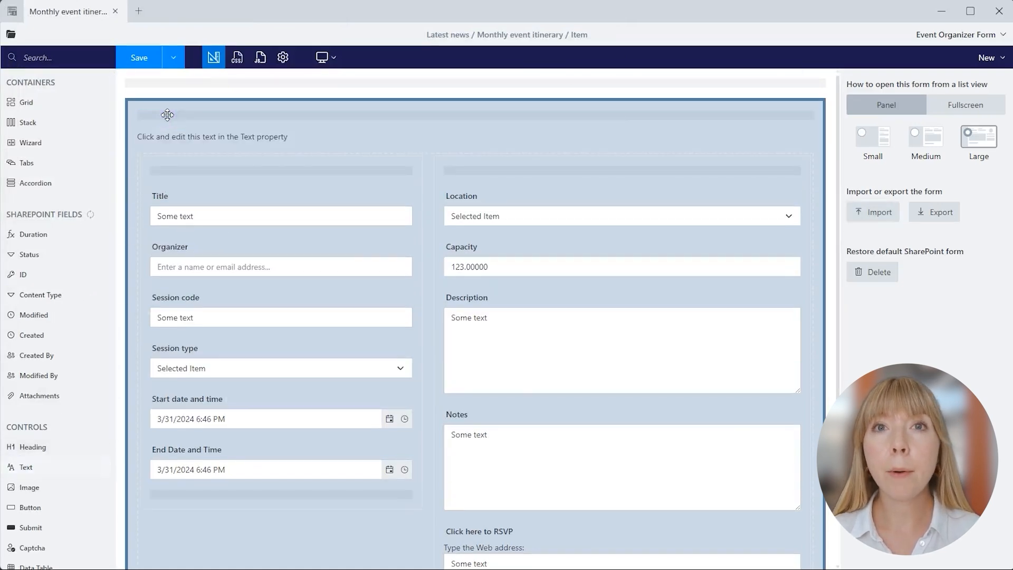
{"action": "left_click", "coordinate": [172, 132]}
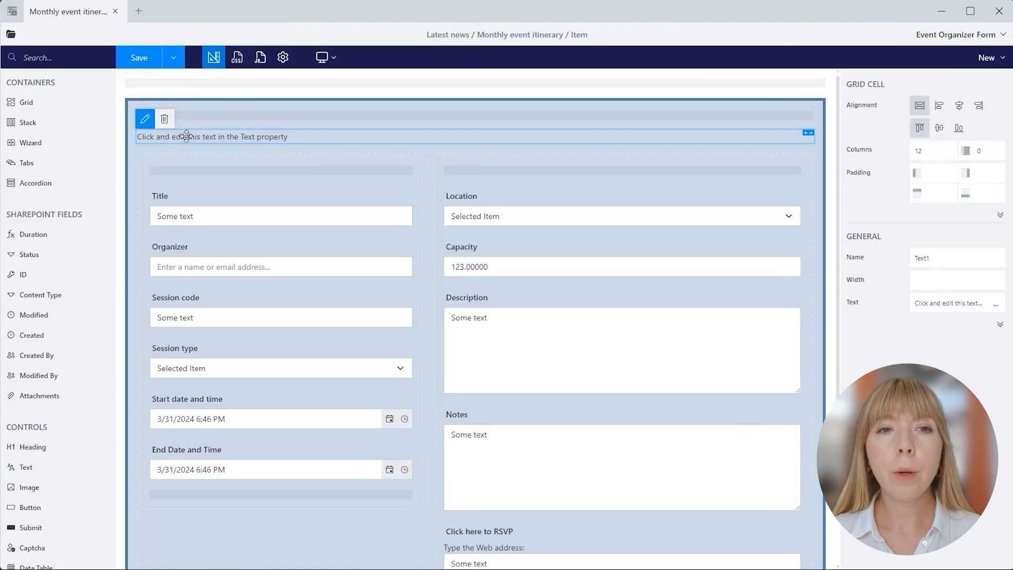
{"action": "left_click", "coordinate": [149, 128]}
{"action": "key", "text": "ctrl+a"}
{"action": "type", "text": "\"When creating a new event don't forget to add the following: Session code RSVP link\""}
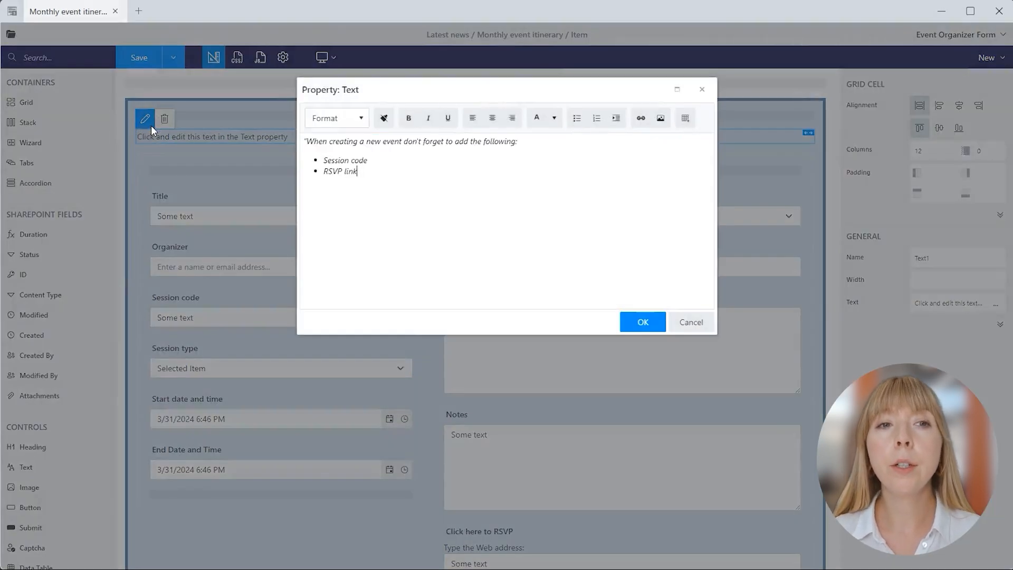
{"action": "key", "text": "ctrl+Home"}
{"action": "key", "text": "Delete"}
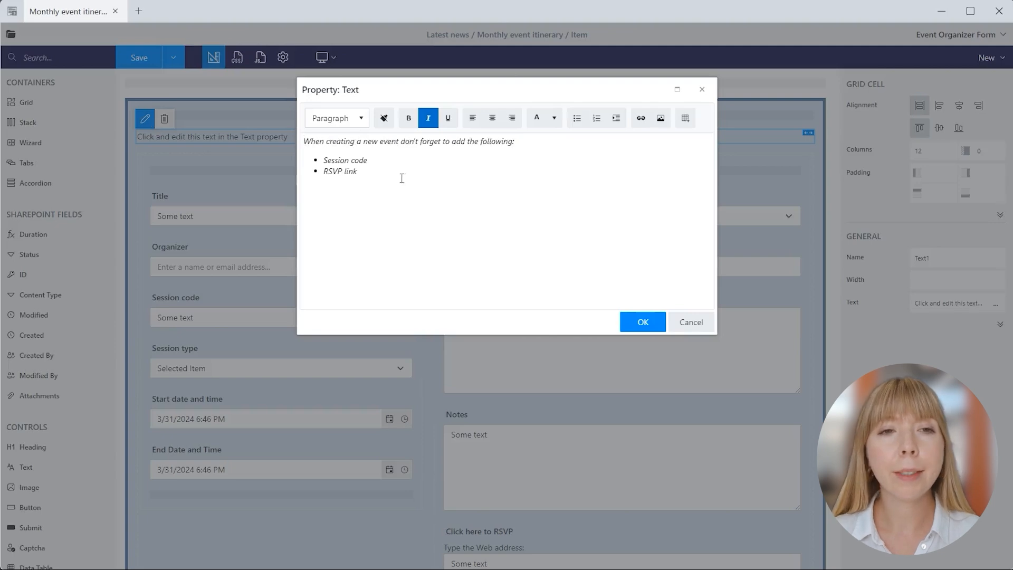
{"action": "left_click", "coordinate": [652, 322]}
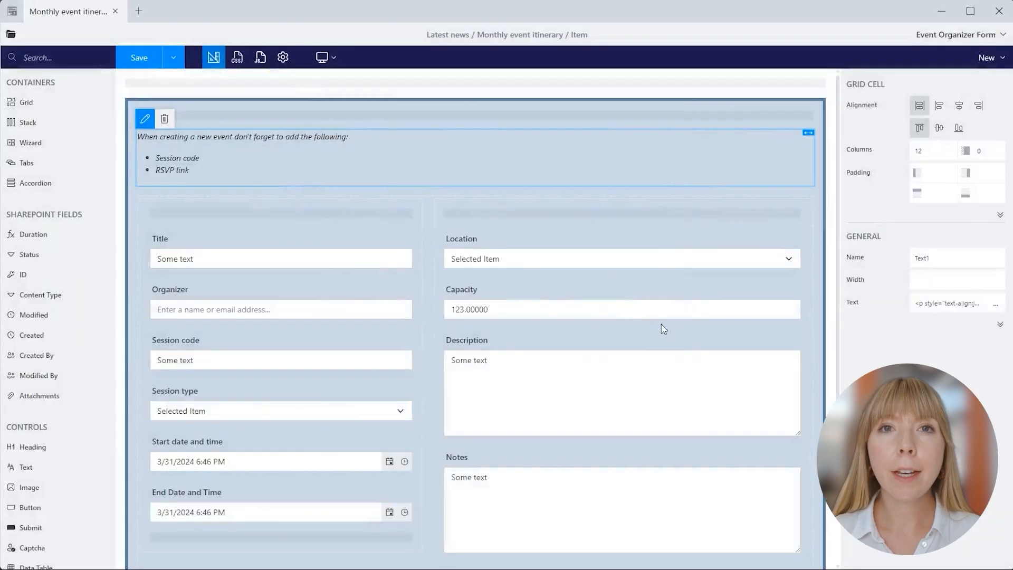
- Save the Event Organizer Form layout for the Edit and Display forms as well
{"action": "left_click", "coordinate": [173, 57]}
{"action": "left_click", "coordinate": [176, 109]}
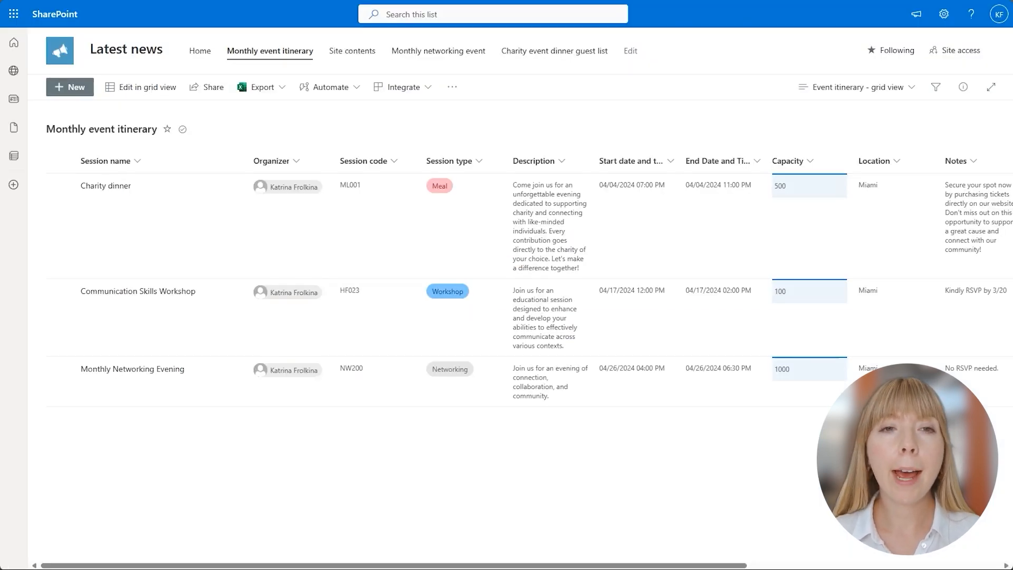
- Switch to the SharePoint list and open the Charity dinner item for editing to check the organizer form
{"action": "left_click", "coordinate": [943, 21]}
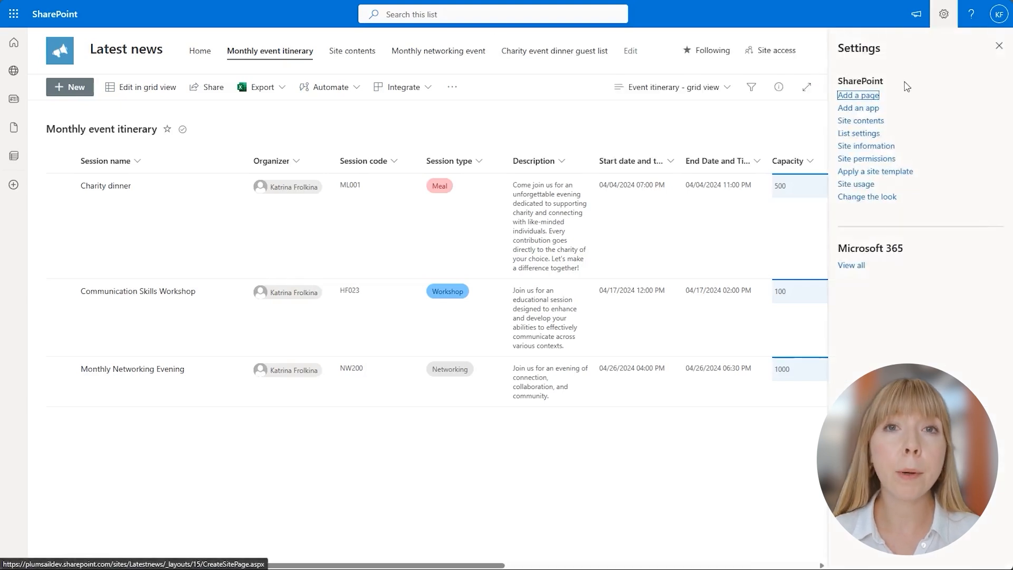
{"action": "left_click", "coordinate": [105, 185]}
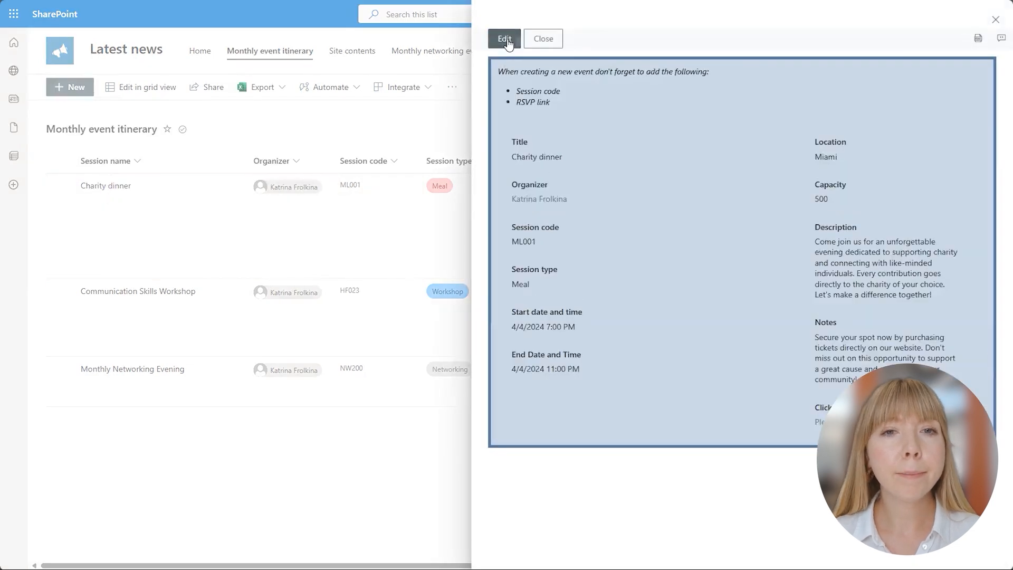
{"action": "left_click", "coordinate": [506, 39]}
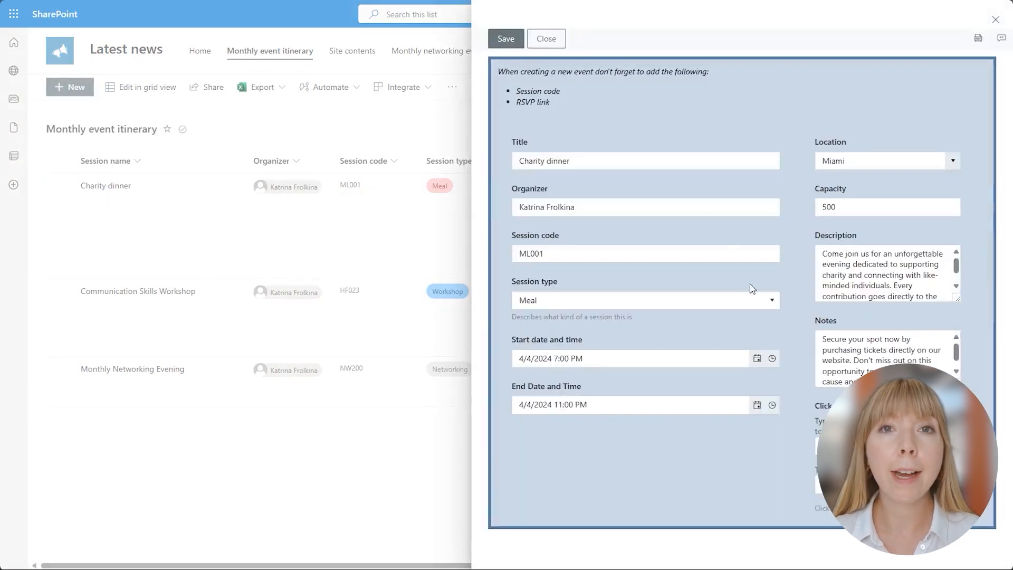
- Test the Charity dinner's session type by choosing Panel, set it back to Meal, and save the item
{"action": "left_click", "coordinate": [771, 301]}
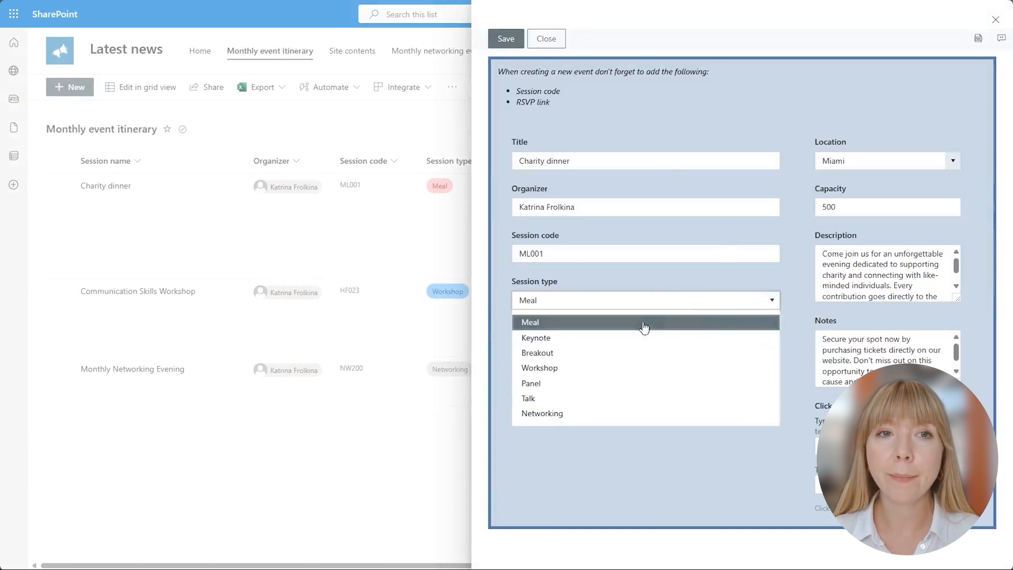
{"action": "left_click", "coordinate": [607, 388]}
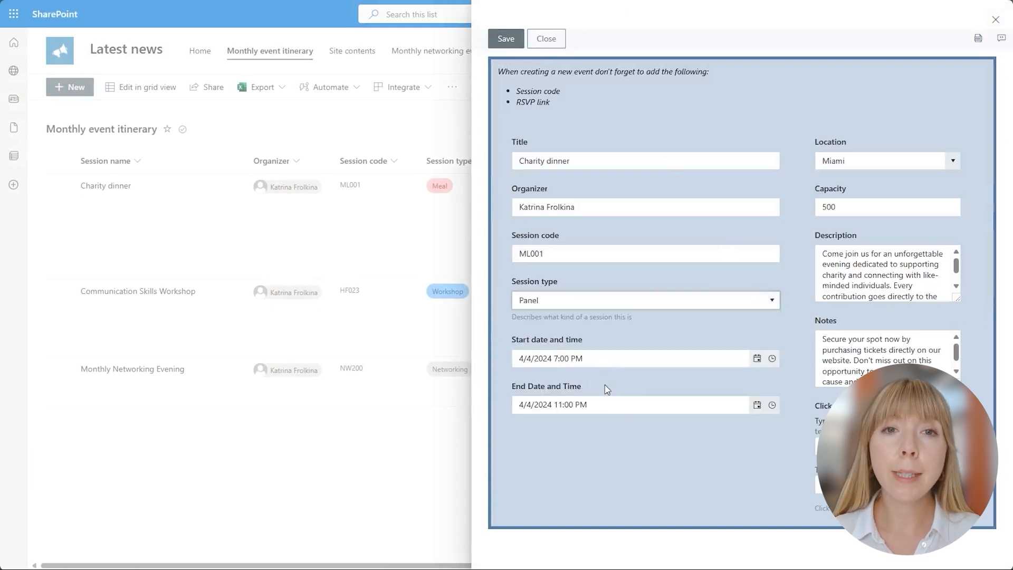
{"action": "left_click", "coordinate": [773, 301]}
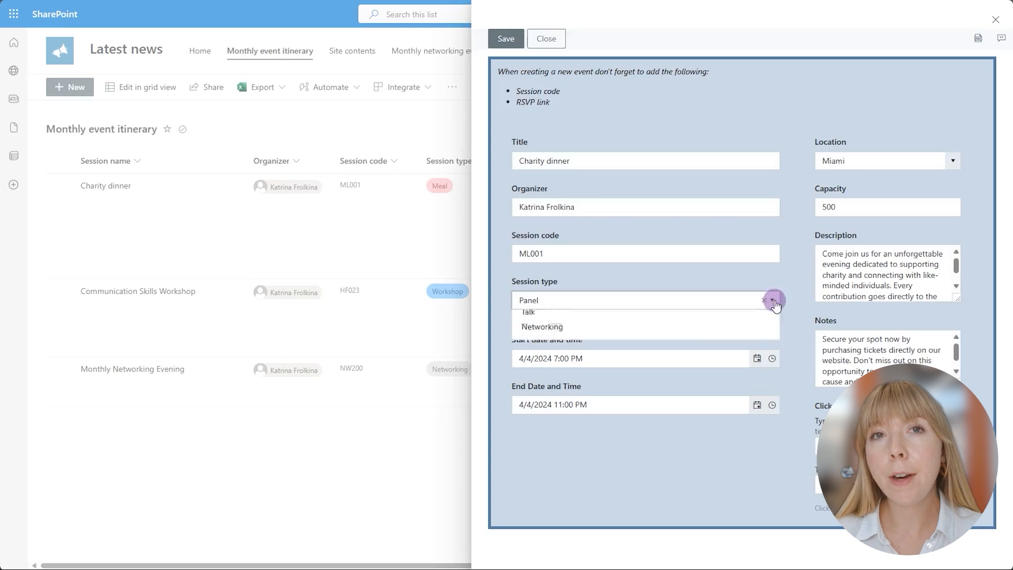
{"action": "left_click", "coordinate": [583, 322]}
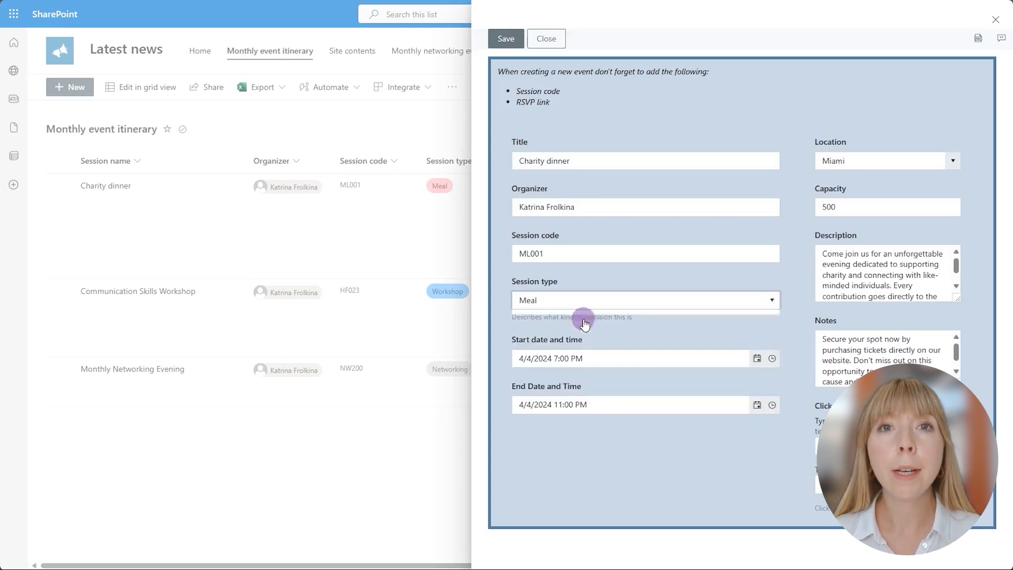
{"action": "left_click", "coordinate": [505, 38]}
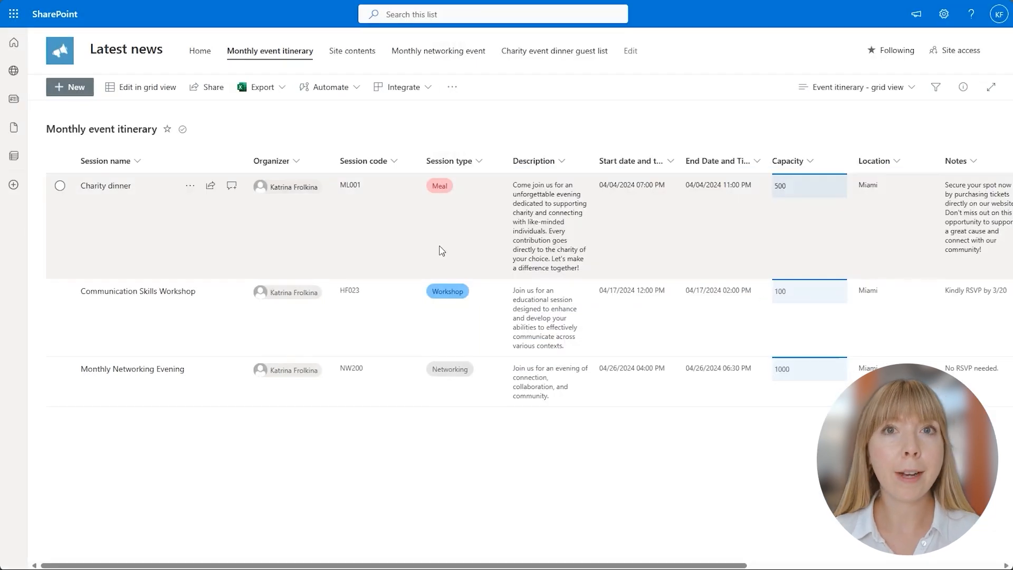